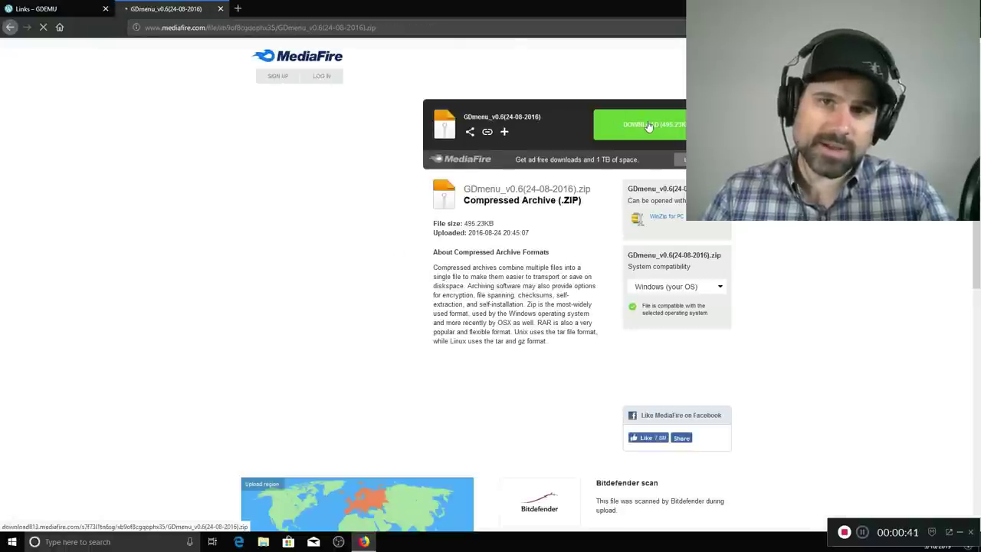
Download GDmenu_v0.6(24-08-2016).zip from the MediaFire page, choosing to save the file
click(649, 124)
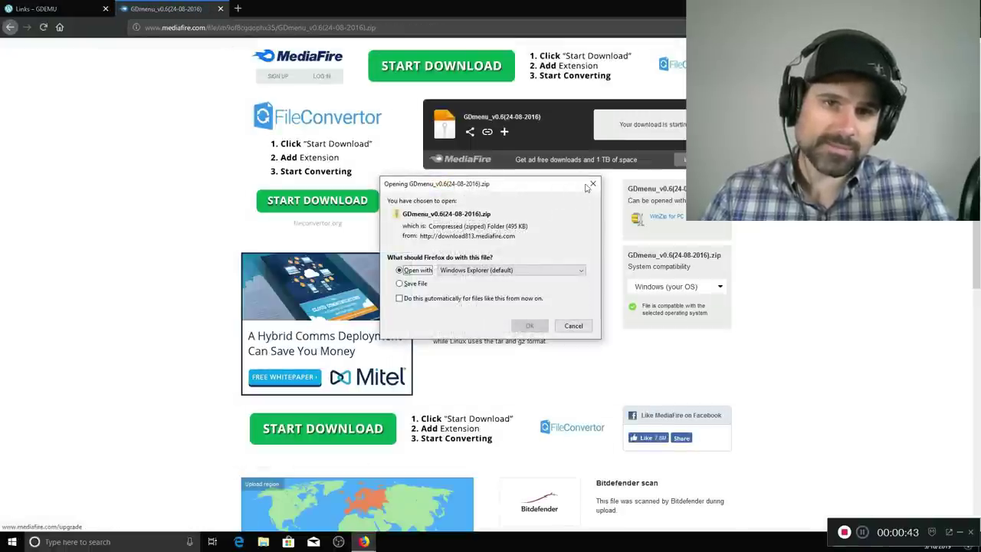
click(407, 285)
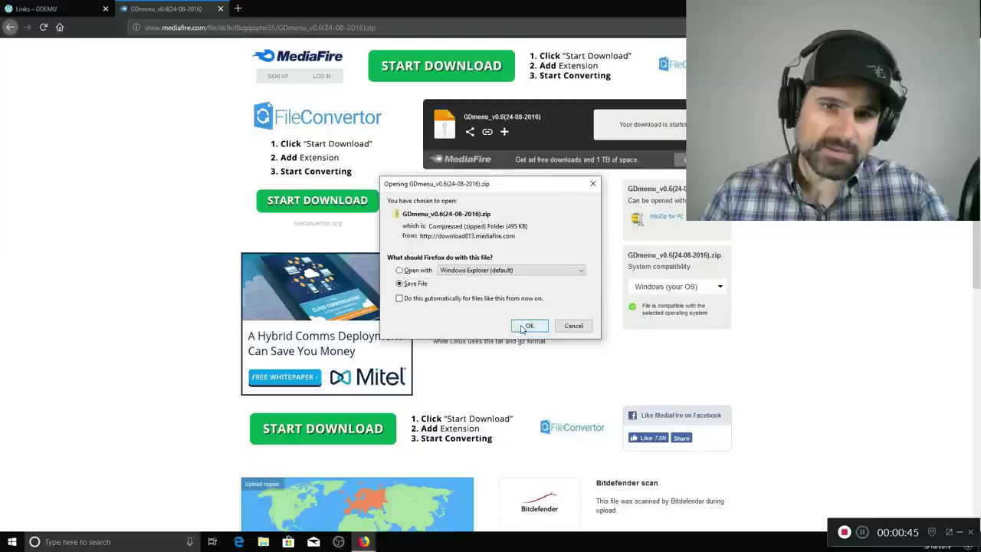
click(527, 326)
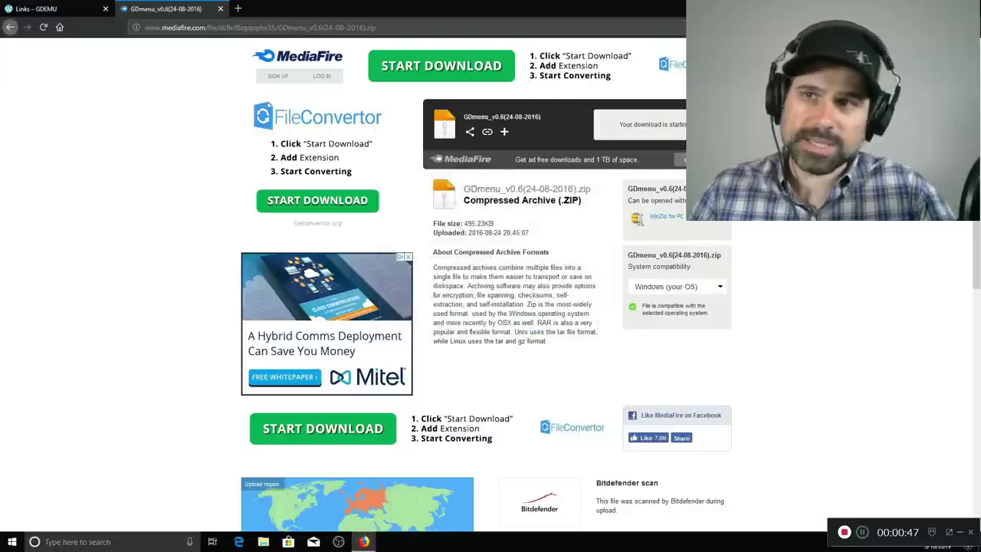
Close the Roblox pop-up window and open the downloaded GDmenu_v0.6(24-08-2016) archive from the browser
key(alt+F4)
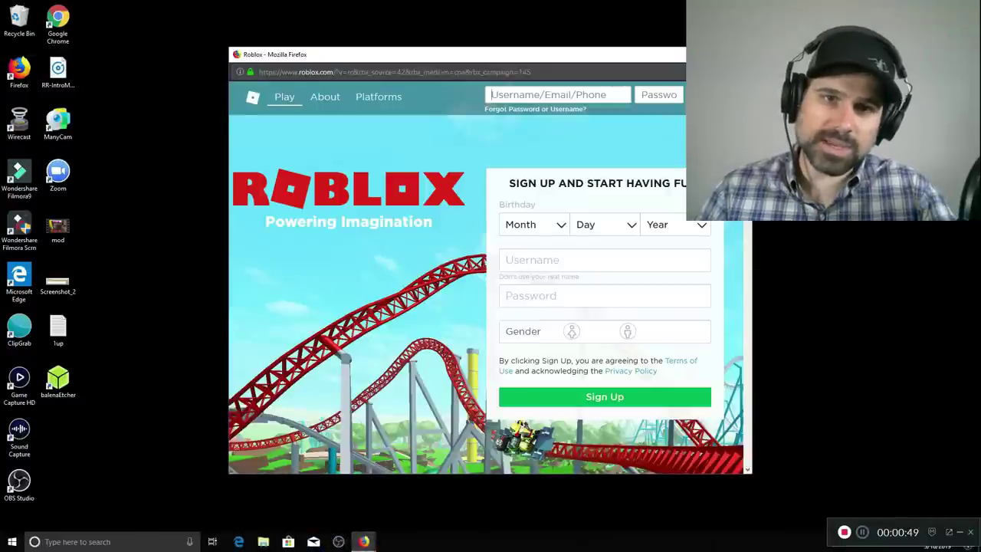
key(alt+F4)
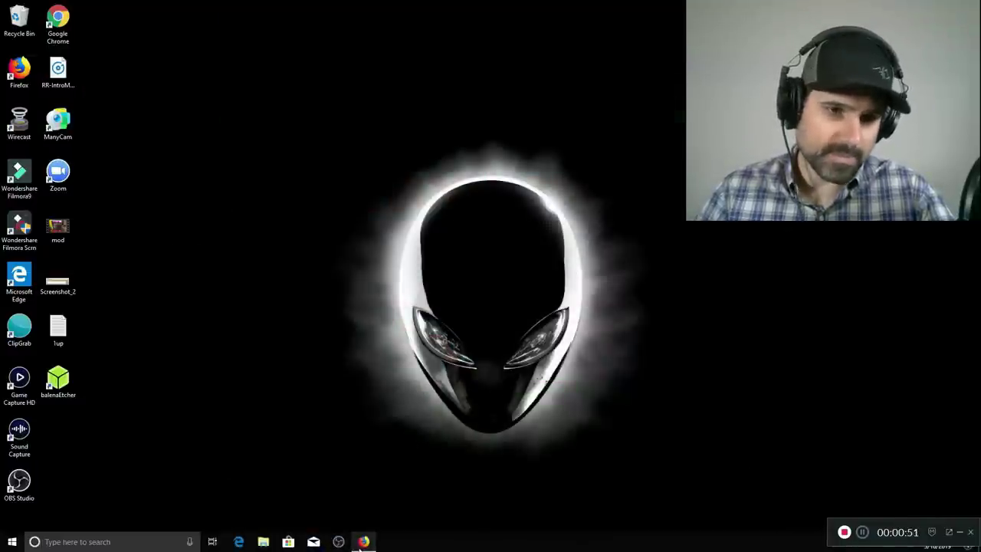
click(363, 542)
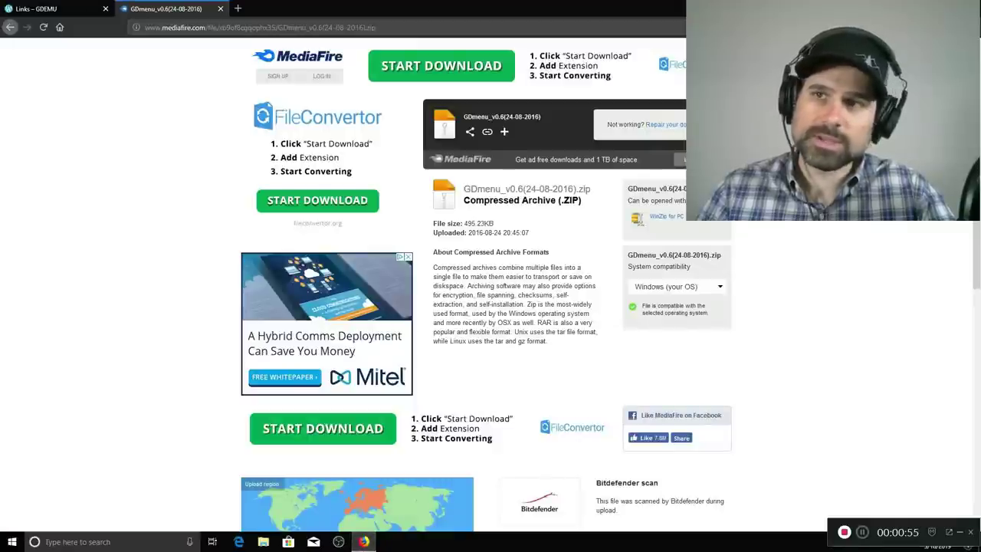
key(alt+F4)
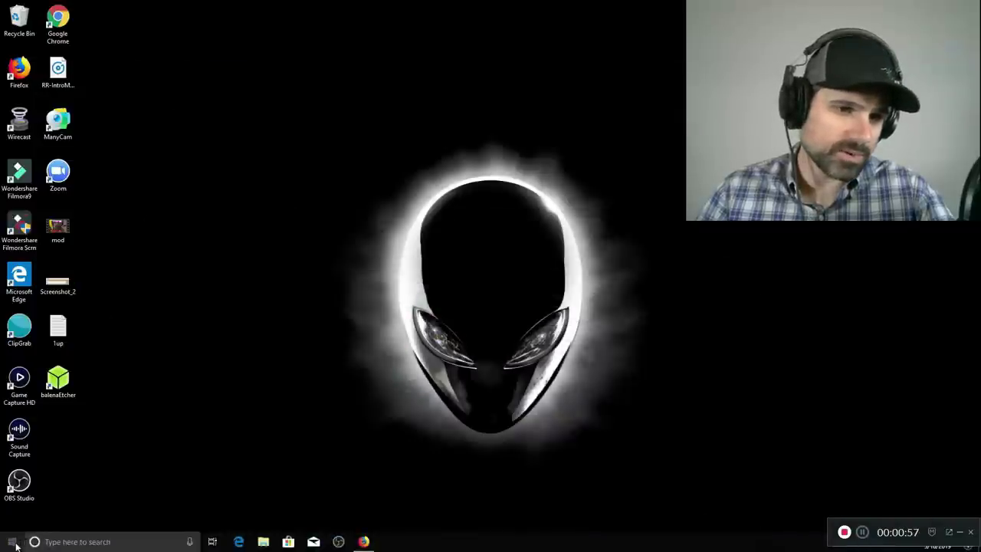
click(365, 542)
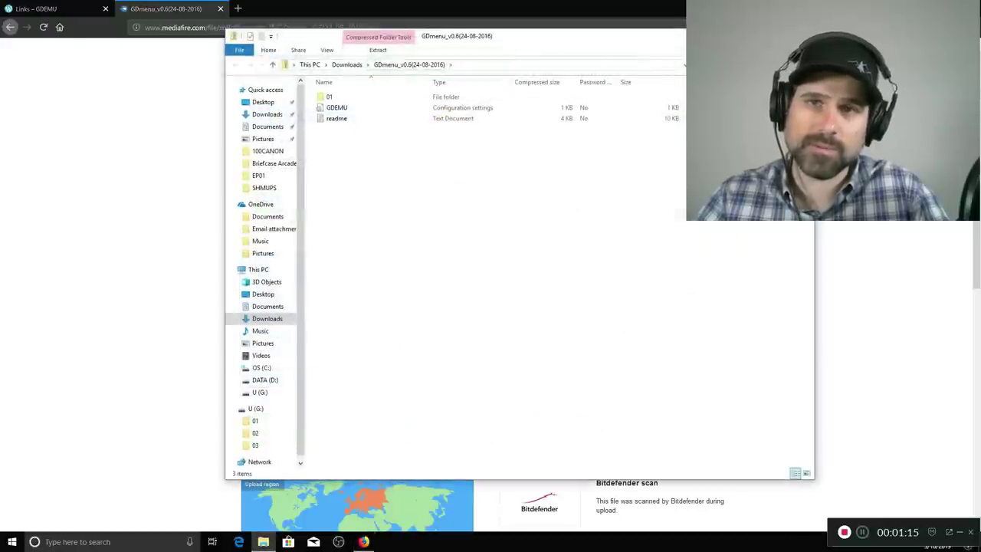
Move the archive window aside and open the U (G:) drive to its root folder list
drag(523, 46, 660, 72)
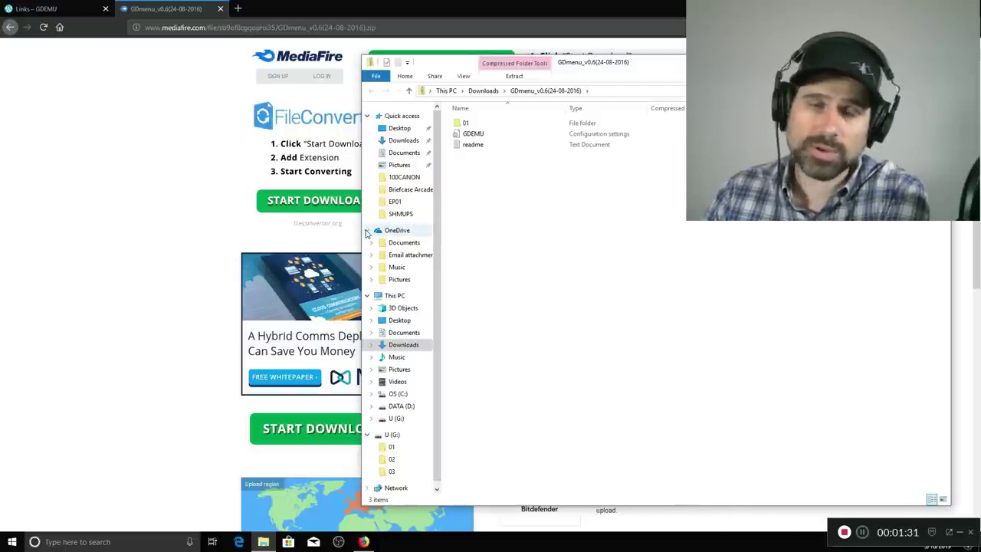
click(396, 419)
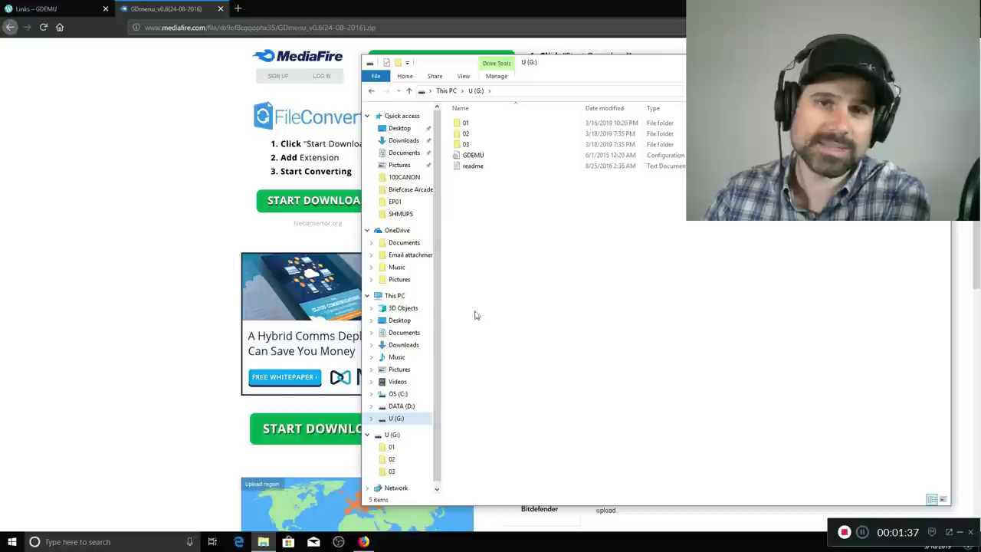
click(466, 145)
click(465, 134)
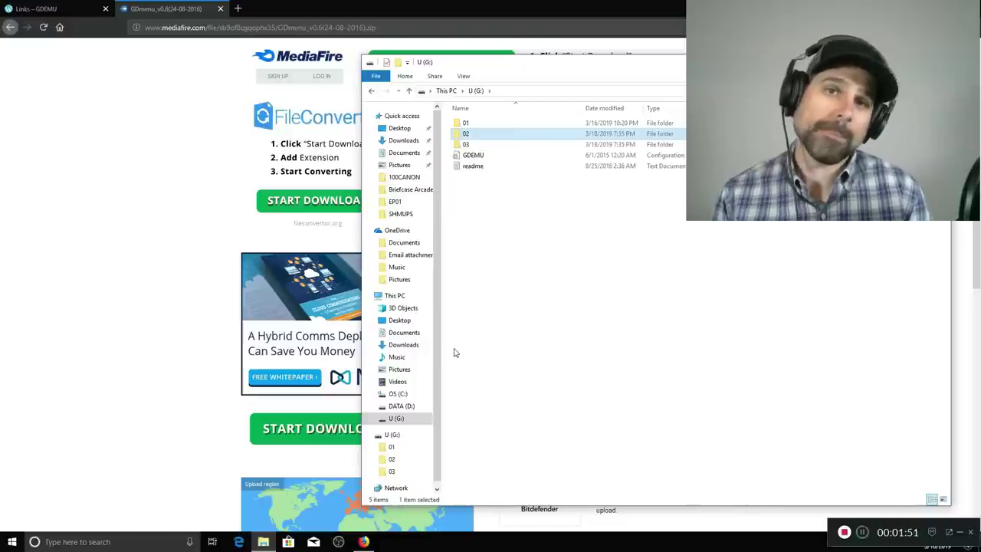
Examine the contents of folders 01, 02 and 03 on the U (G:) drive
double_click(467, 124)
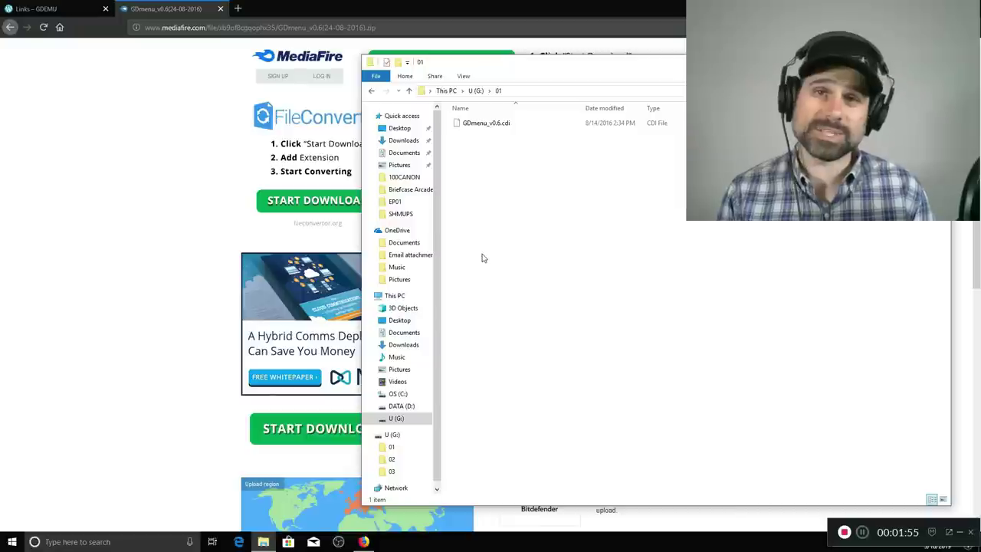
click(373, 91)
double_click(466, 133)
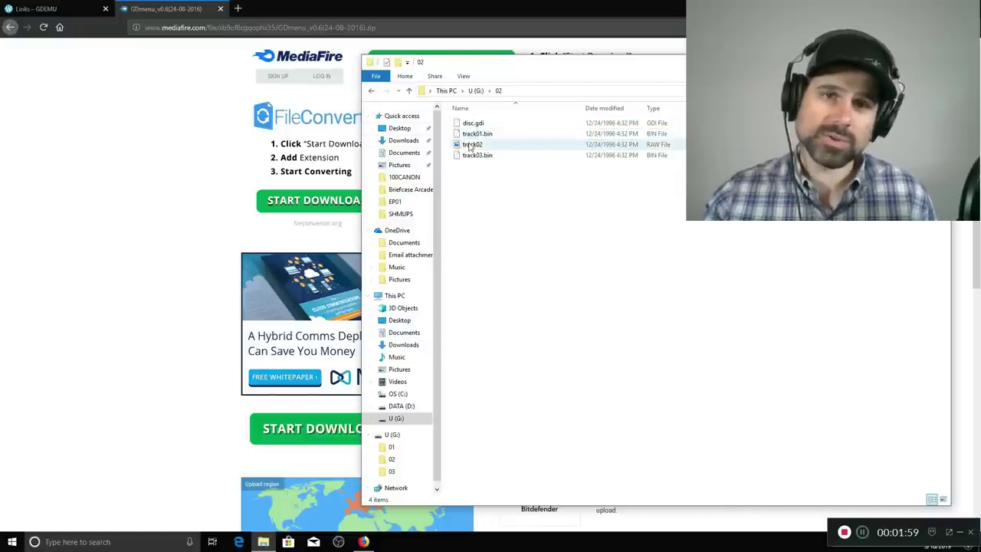
click(373, 91)
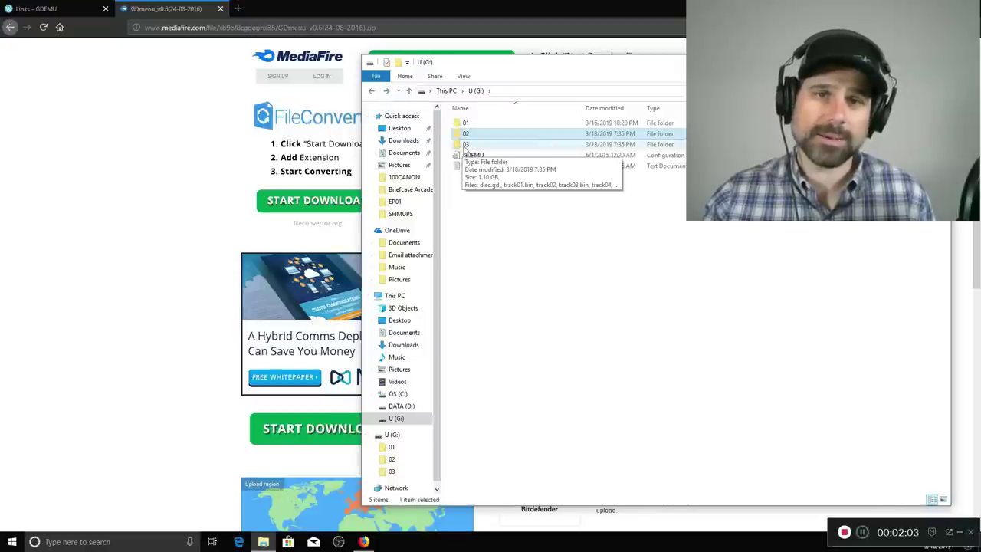
double_click(465, 144)
click(371, 90)
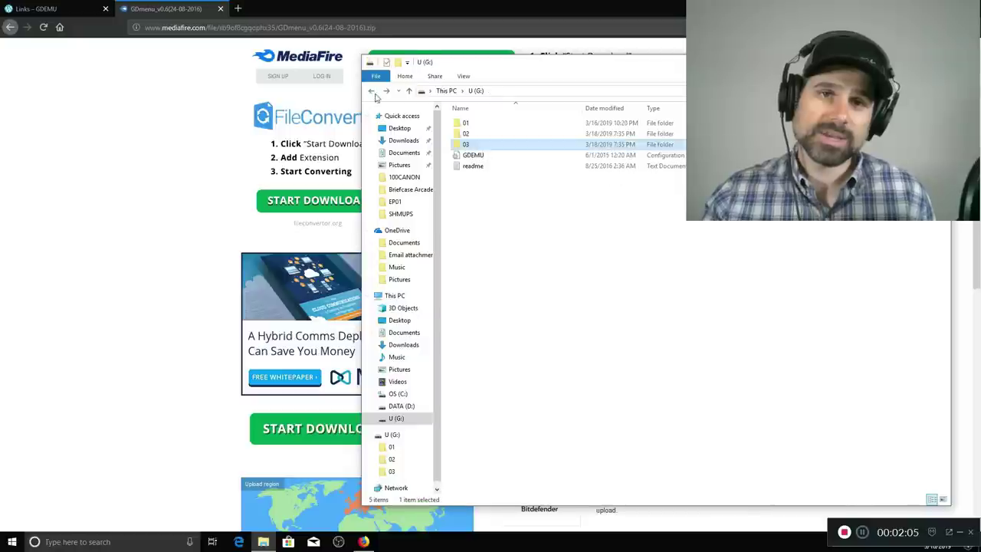
click(484, 309)
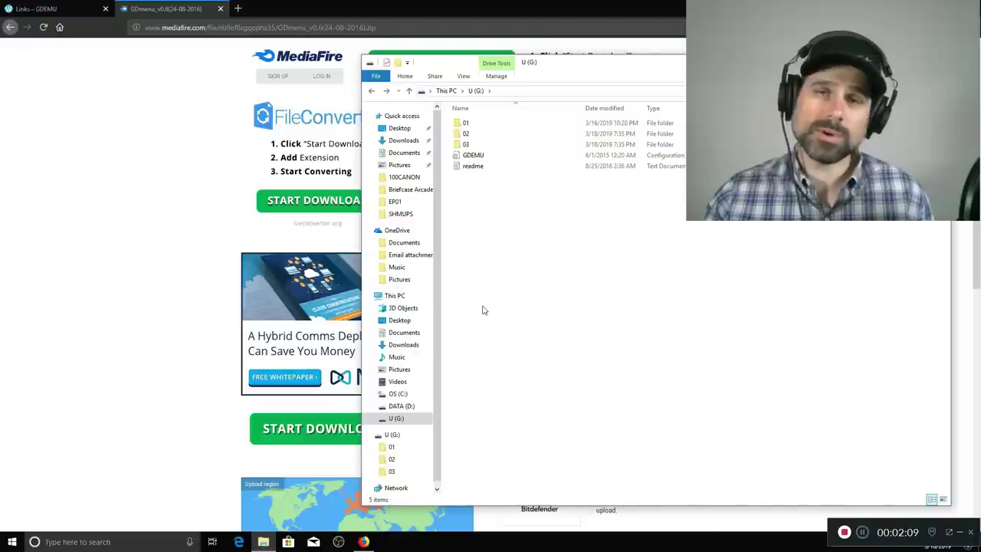
Examine disc.gdi in folder 02 and the view options for displaying file name extensions
mouse_move(464, 138)
double_click(465, 134)
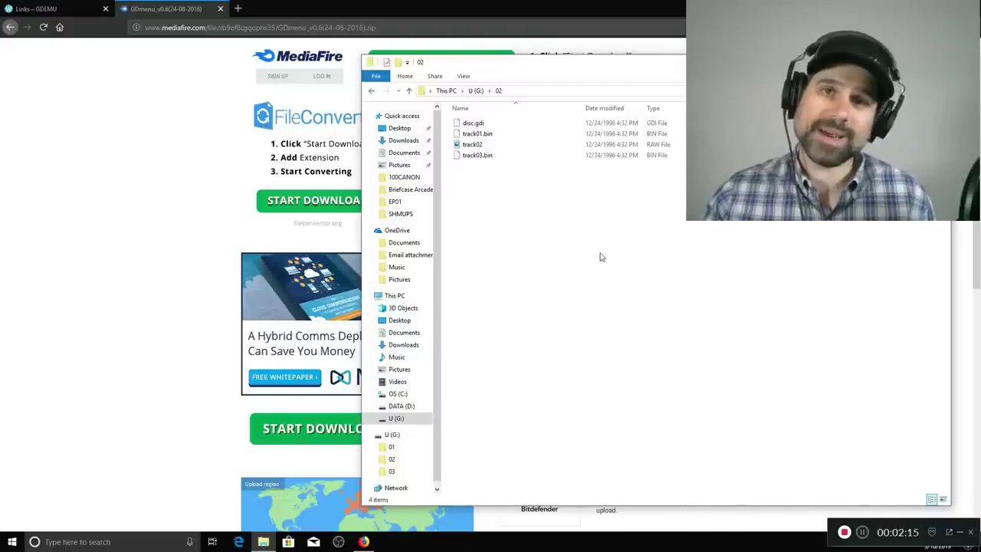
click(471, 125)
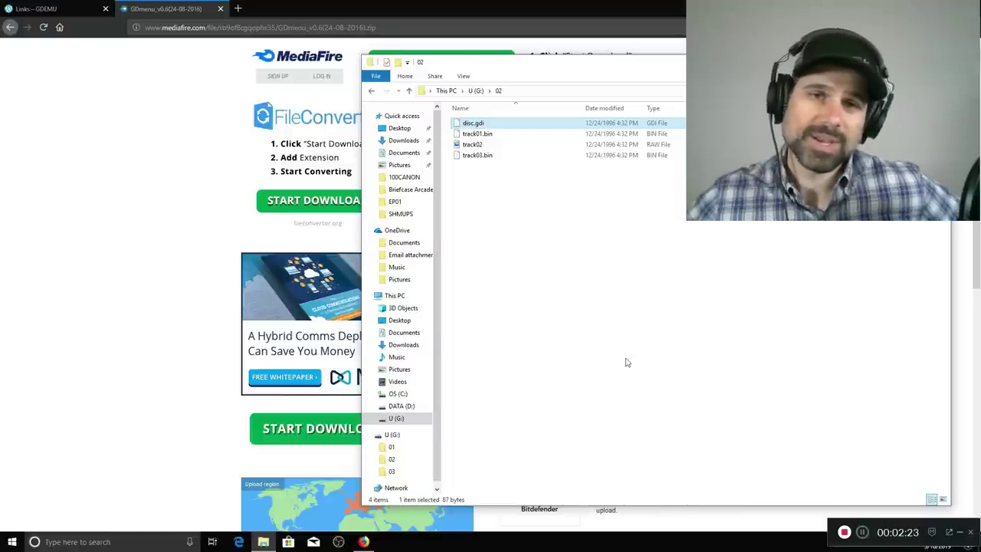
drag(554, 68, 430, 58)
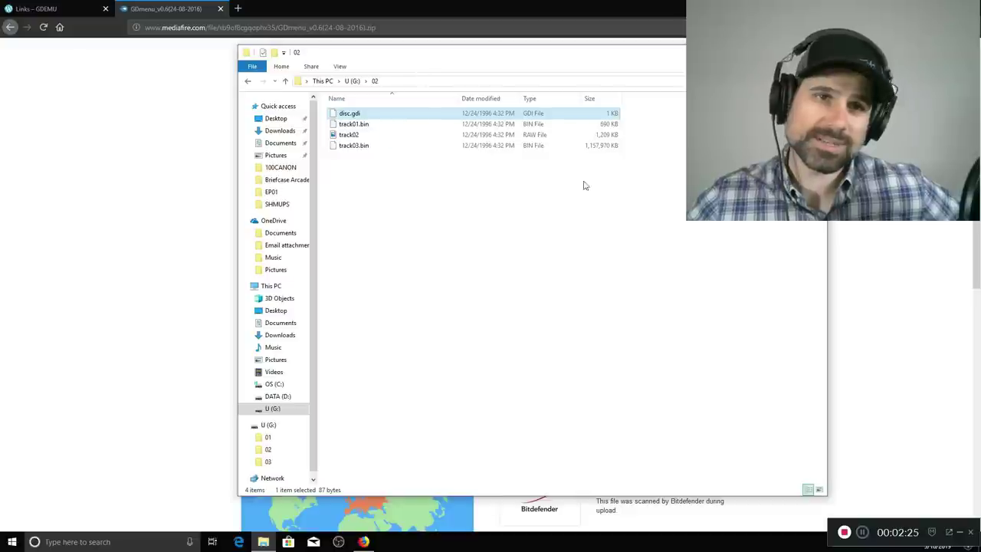
click(340, 67)
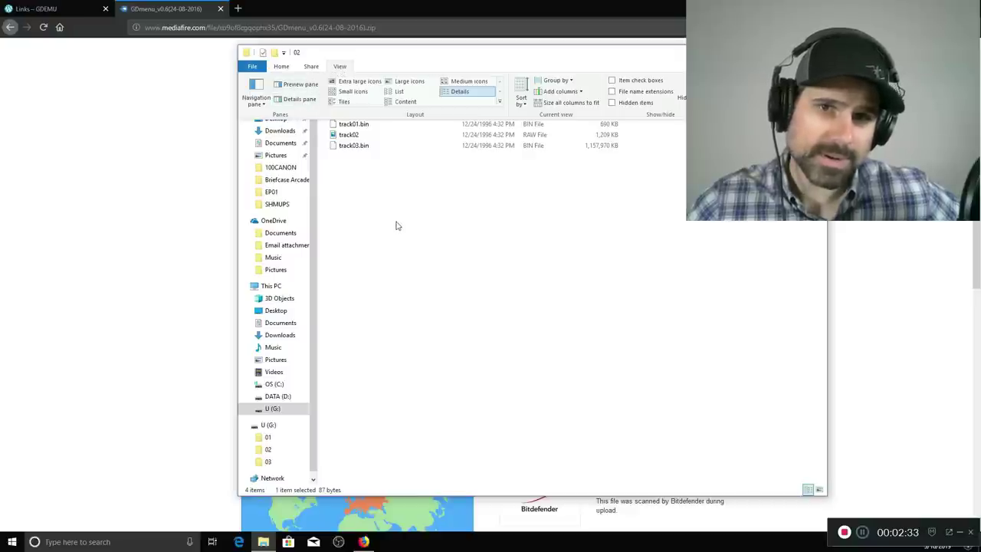
click(417, 267)
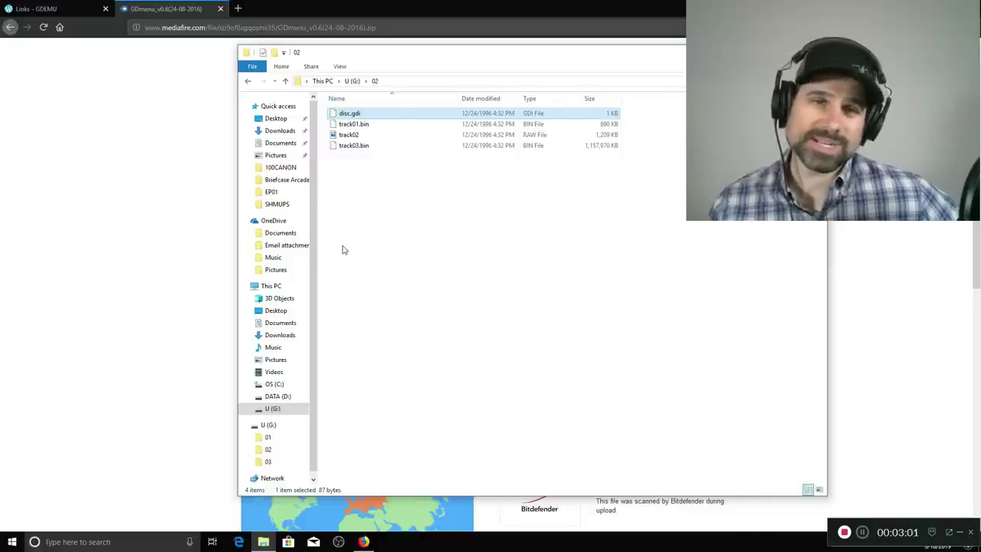
Examine disc.gdi and the track files in folder 03, and compare them with the contents of folder 02
click(247, 80)
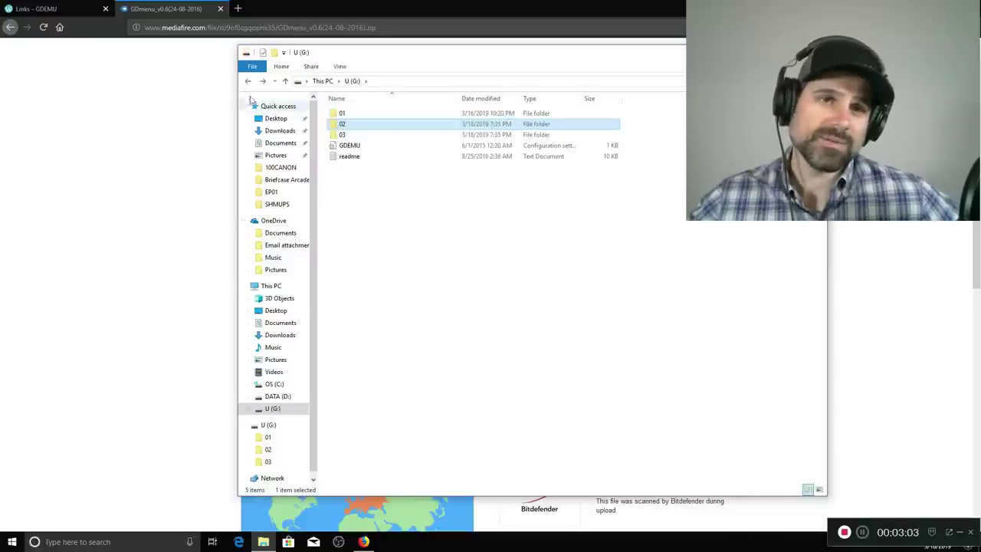
double_click(343, 135)
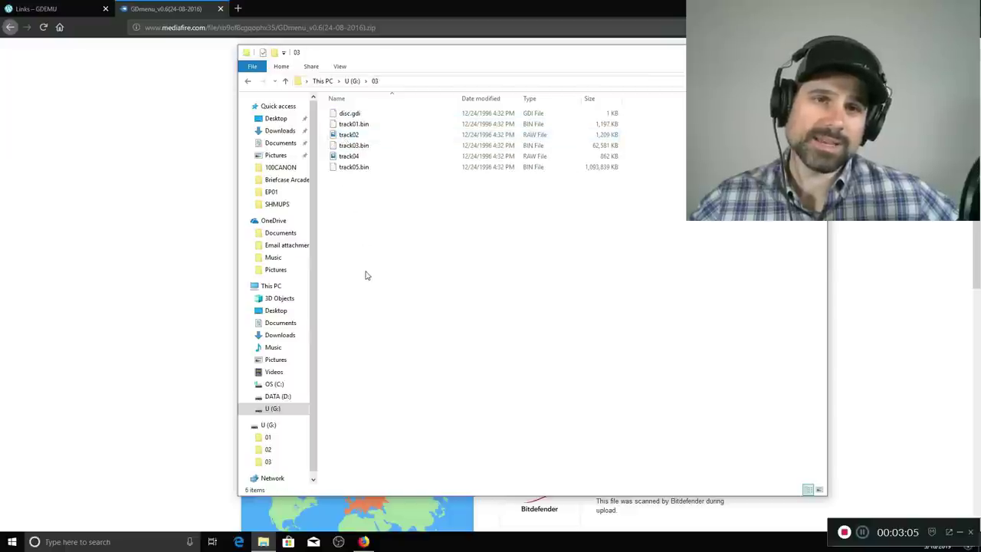
click(359, 115)
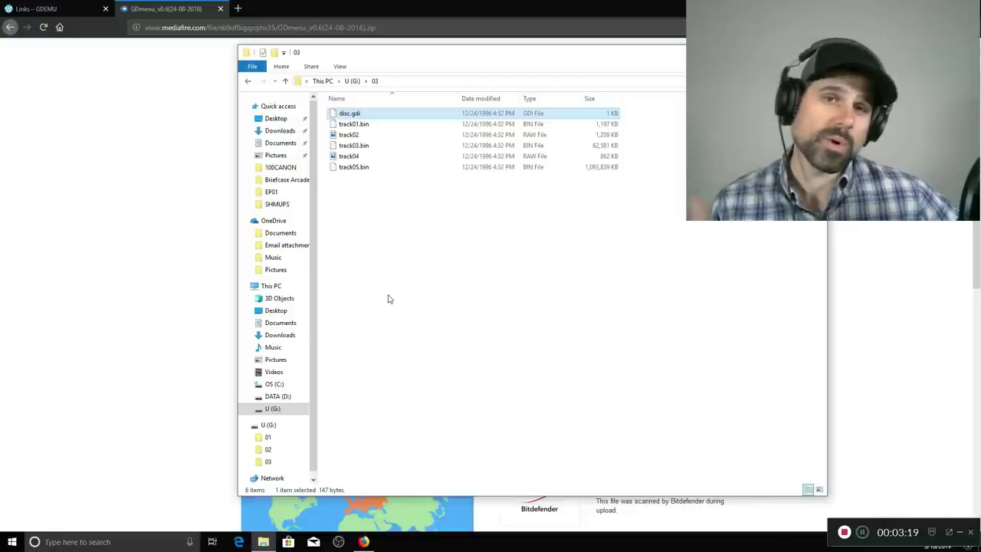
click(246, 81)
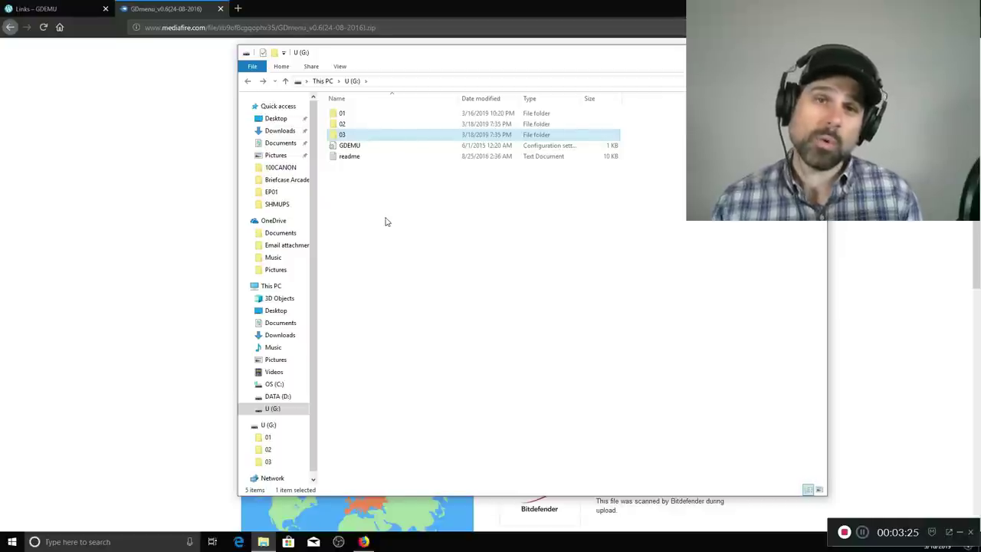
double_click(345, 124)
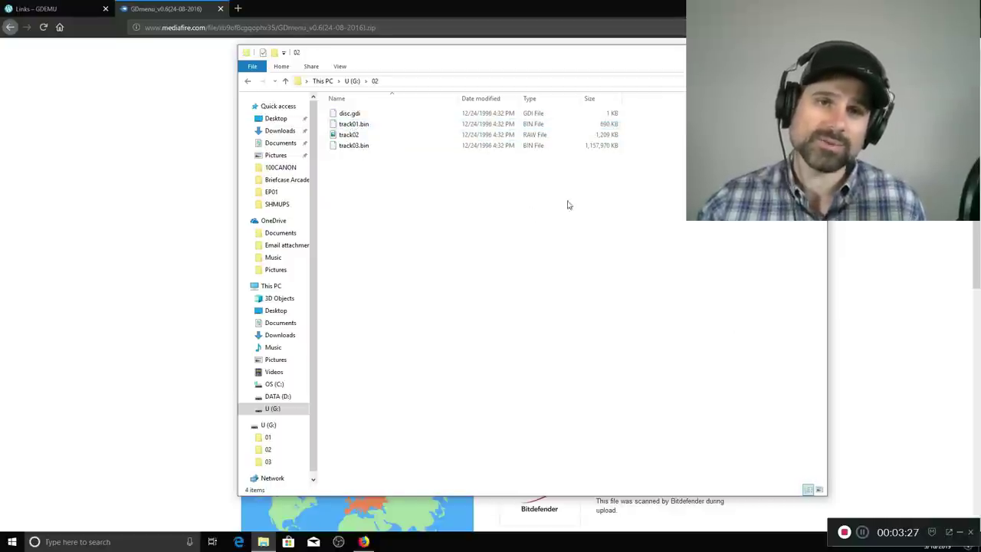
click(247, 81)
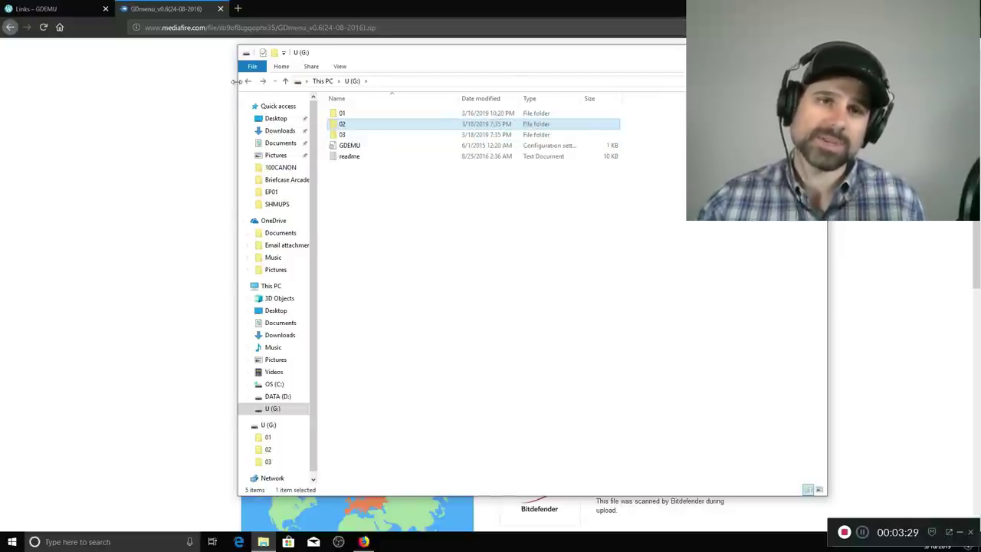
Create a folder named 04 in the root of the U (G:) drive and open it
right_click(375, 247)
mouse_move(450, 372)
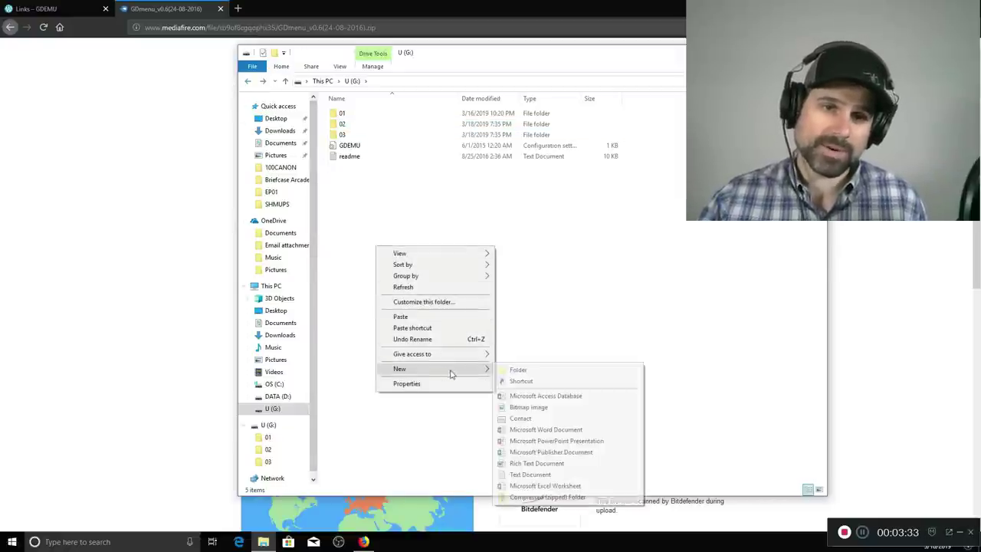
click(515, 369)
text(04)
key(Return)
double_click(342, 169)
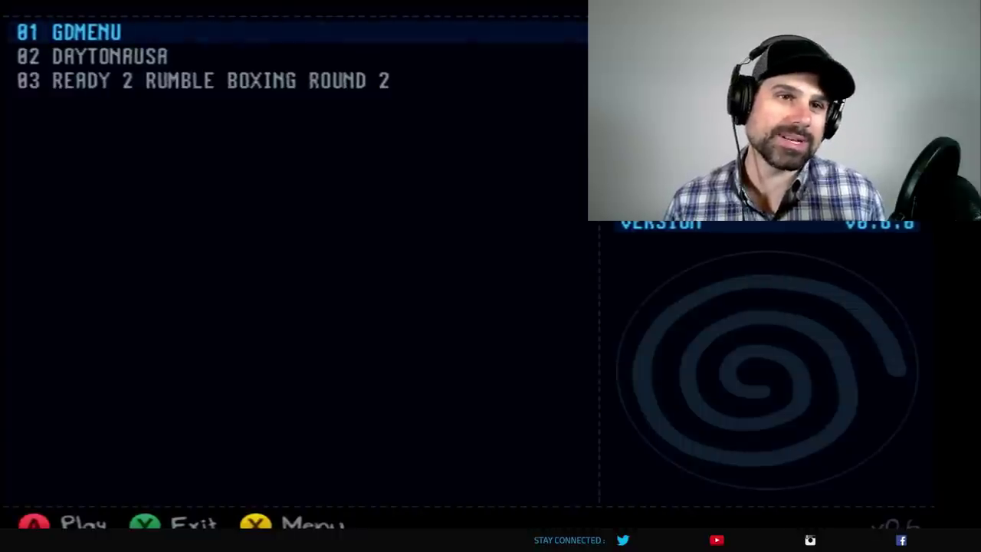
Browse the GDMENU game list down to READY 2 RUMBLE BOXING ROUND 2 and back up to DAYTONAUSA
key(Down)
key(Down)
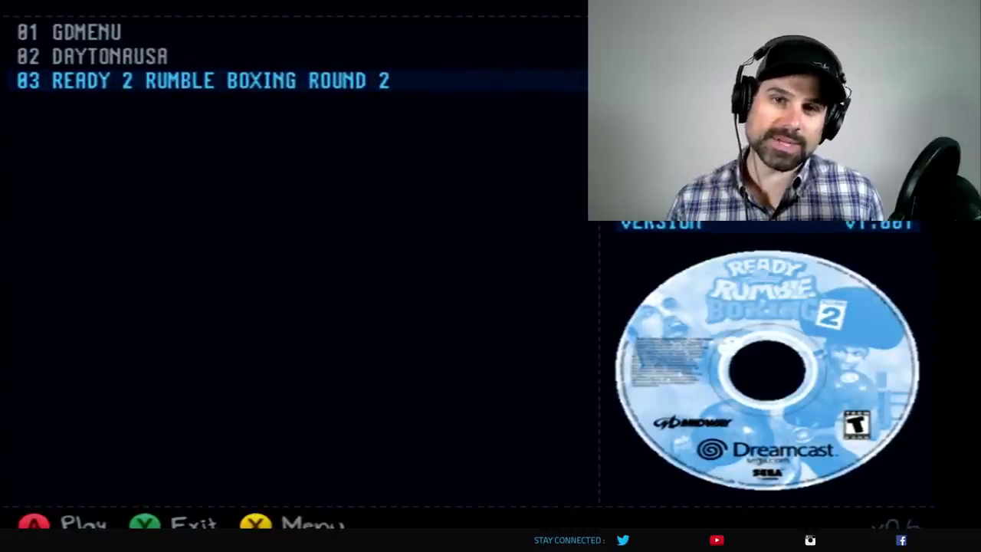
key(Up)
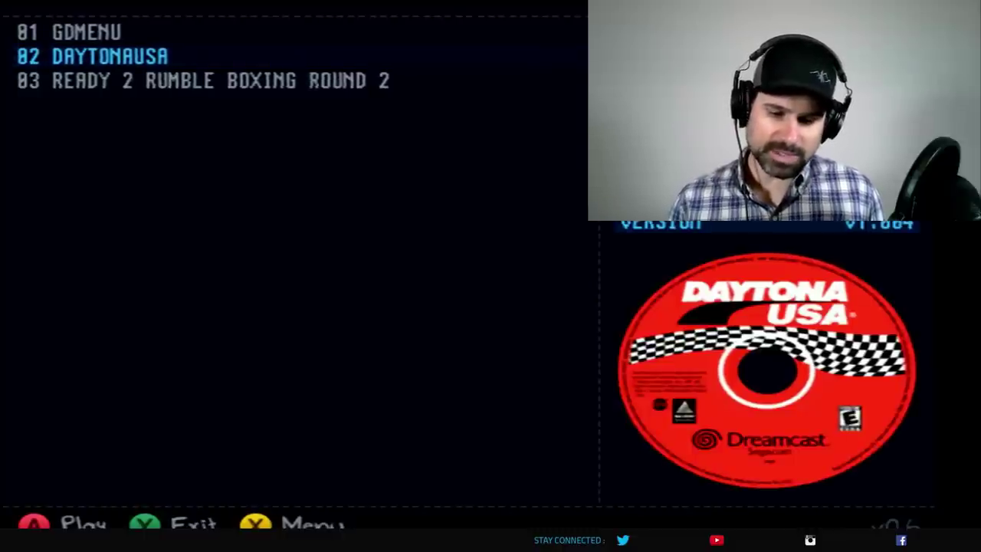
View the exit-to-system prompt without leaving GDMENU, and open the Options settings
key(x)
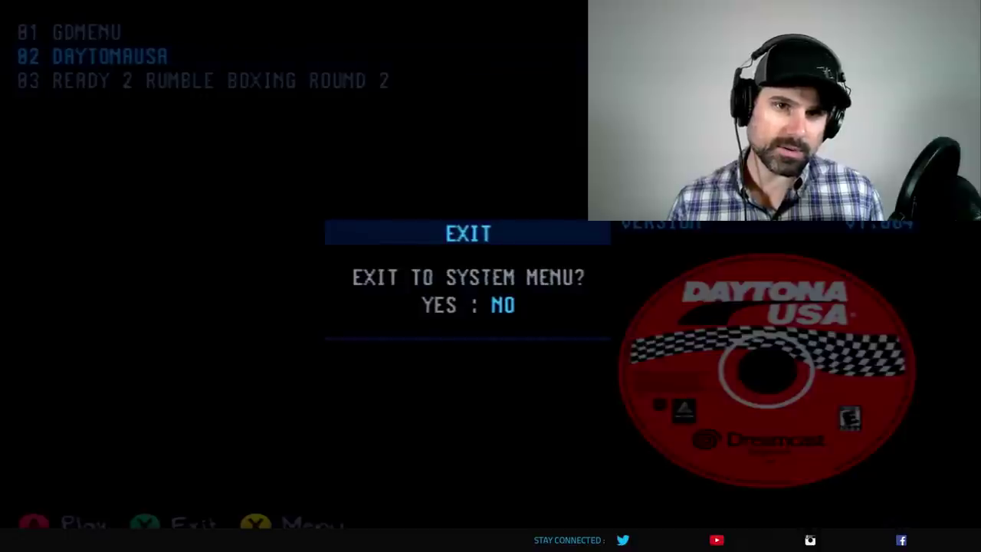
key(Escape)
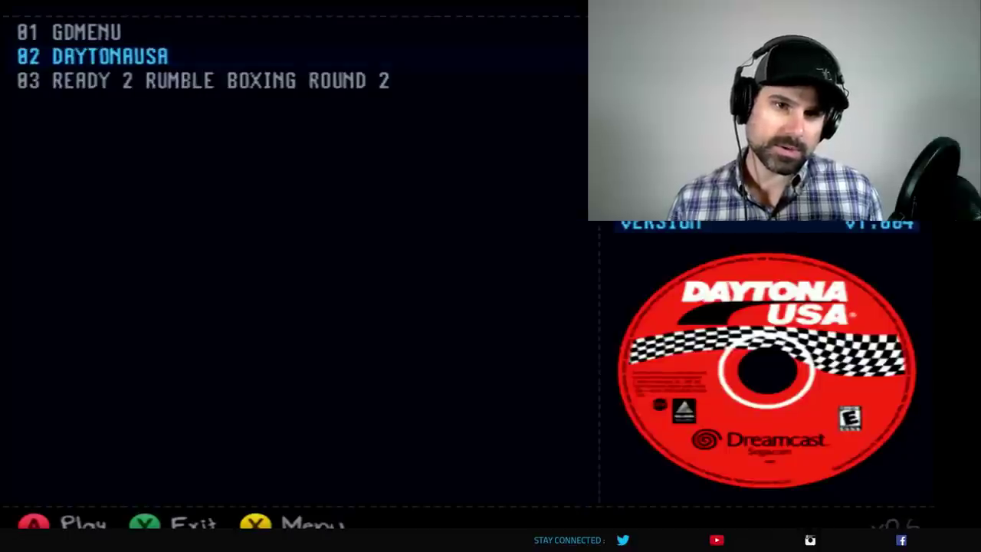
key(y)
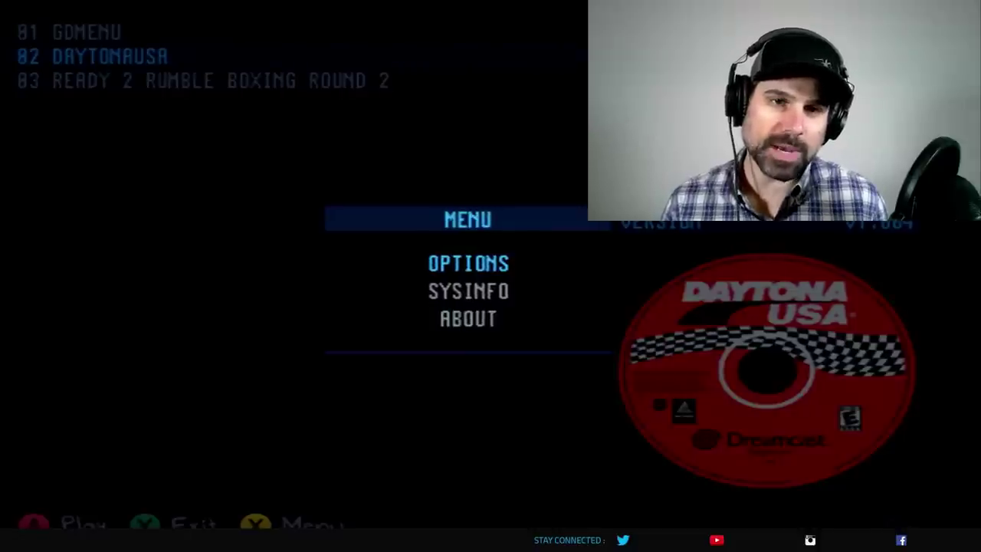
key(Return)
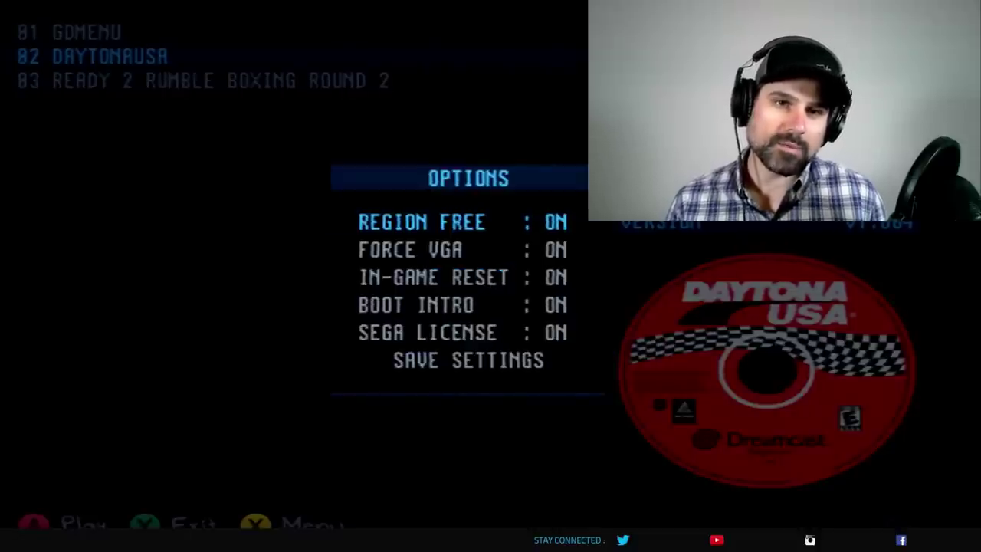